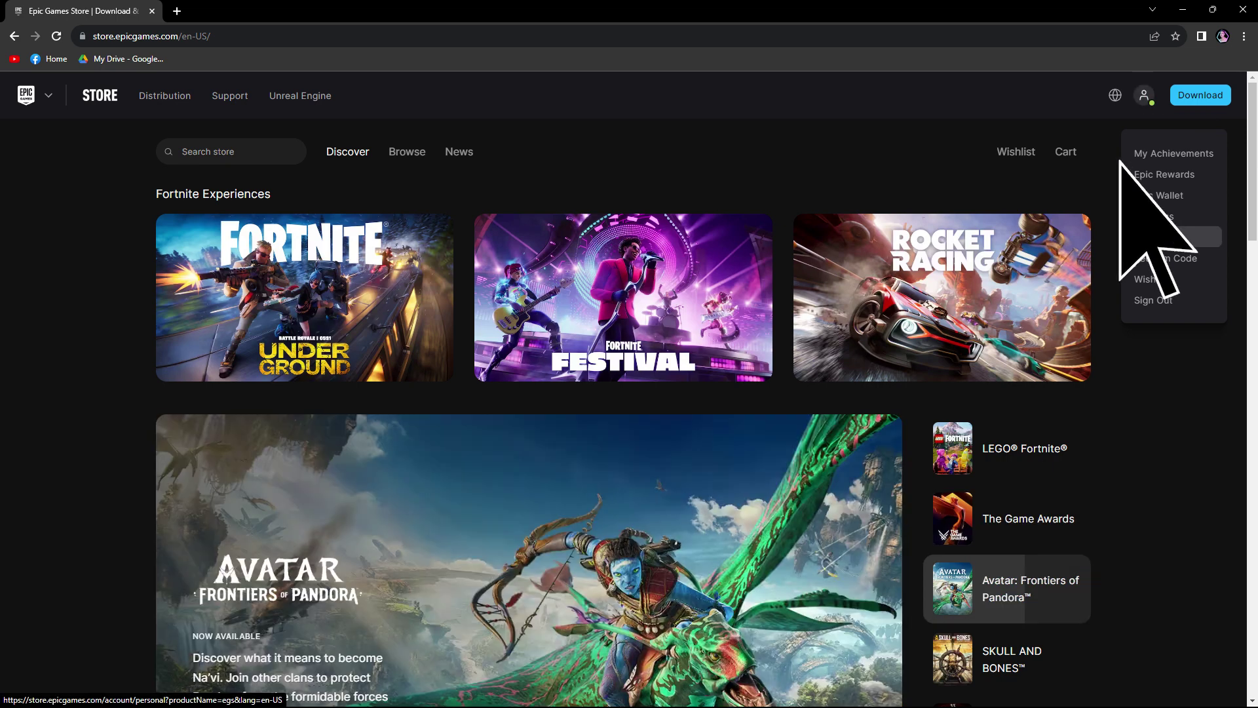
- Go to Account Settings via the Account entry in the profile dropdown
left_click(1152, 237)
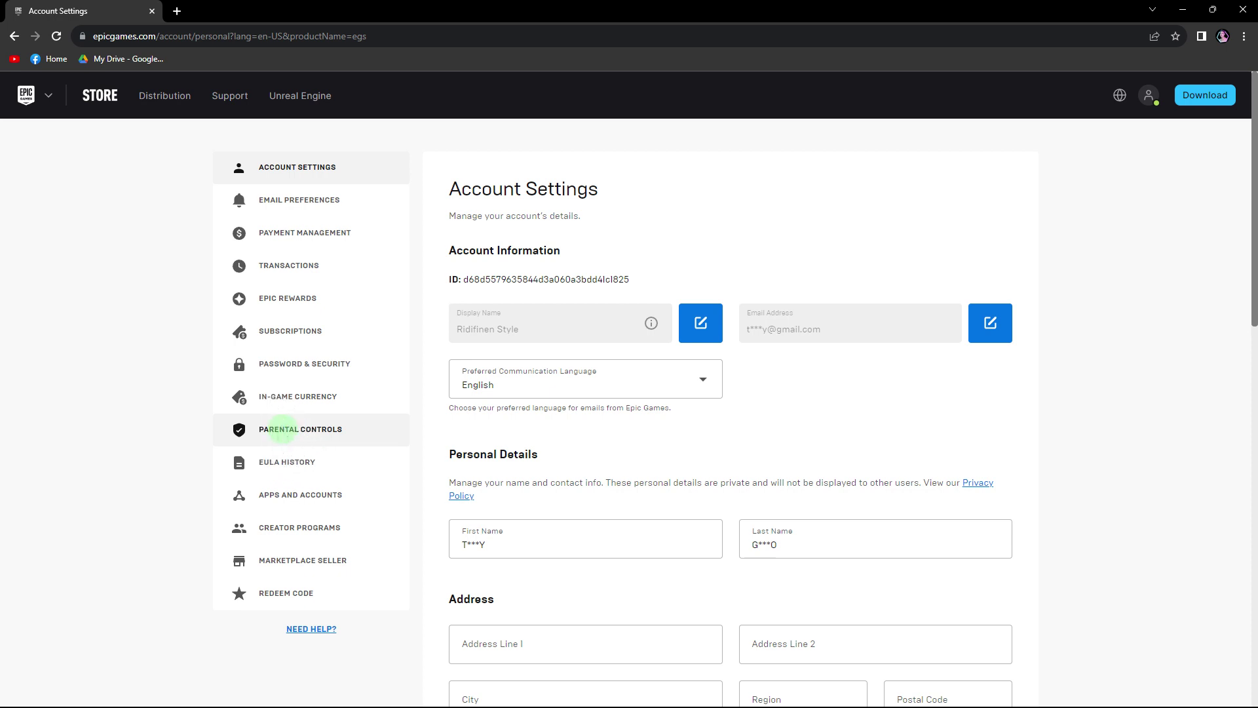
- Bring up the Parental Controls page with its PIN and store rating settings
left_click(280, 428)
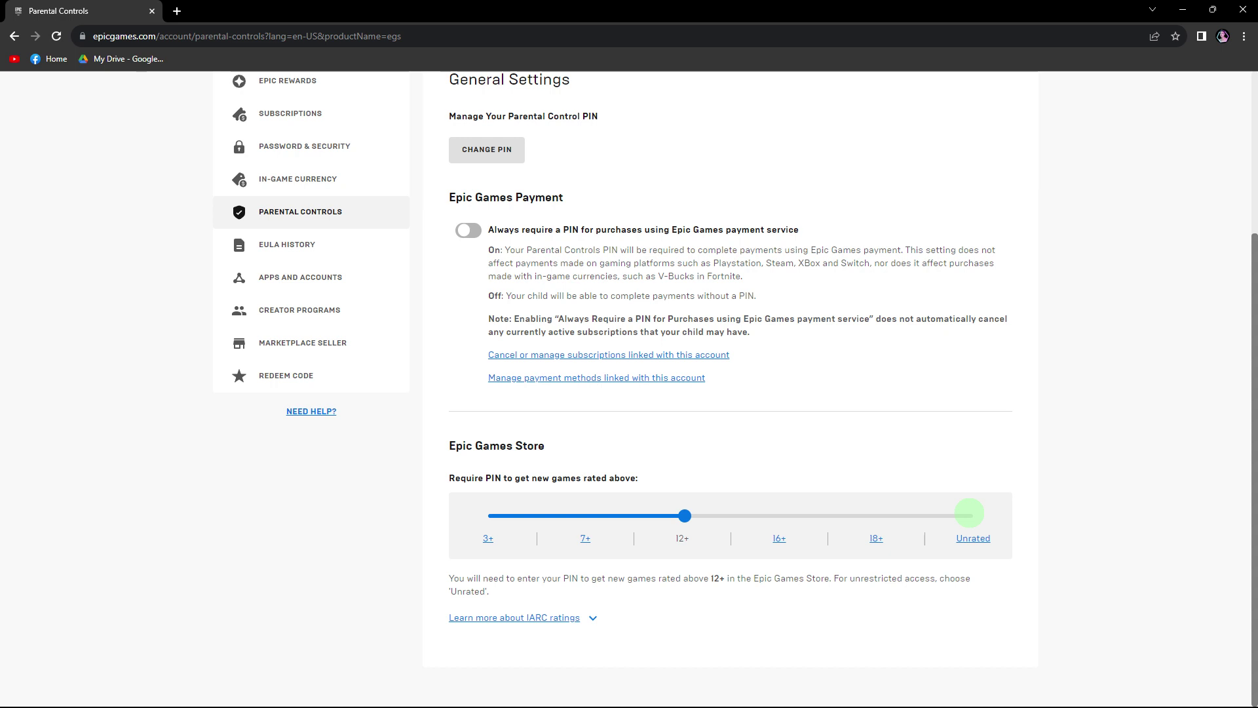
scroll(968, 511, "up", 1)
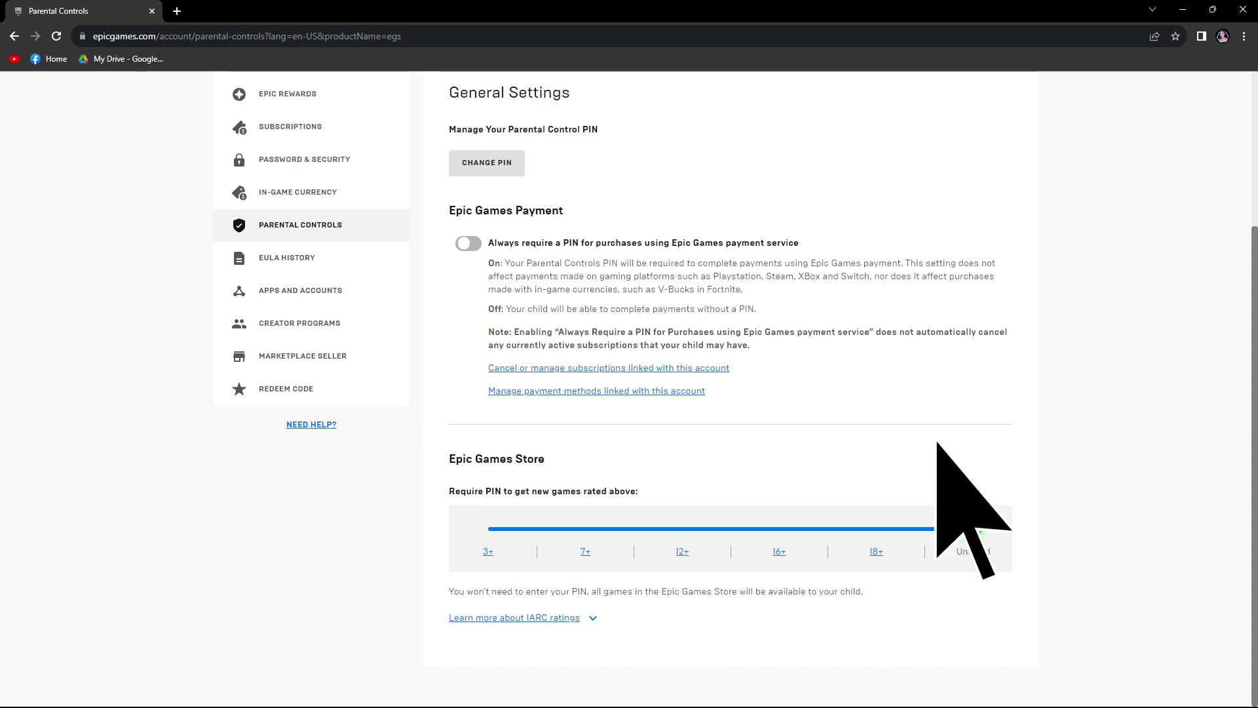
- Set the store rating limit to Unrated and confirm unsubscribing from parental emails
left_click(974, 529)
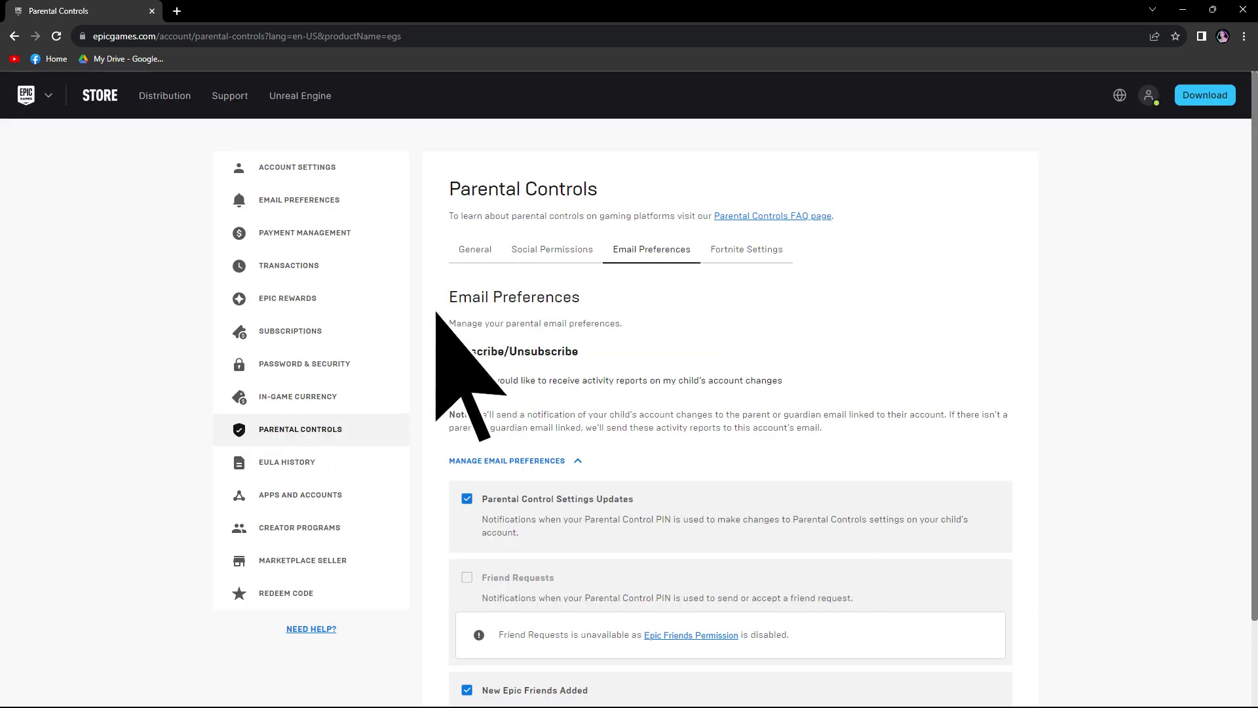
left_click(468, 380)
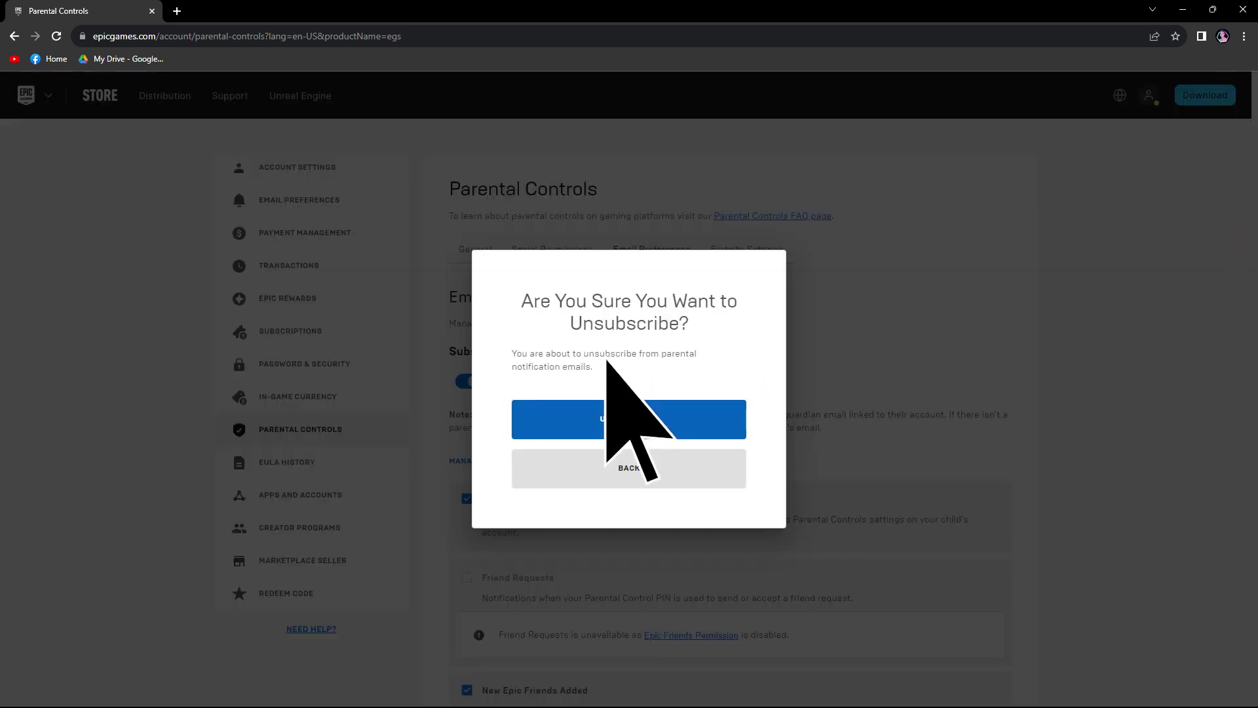
left_click(630, 418)
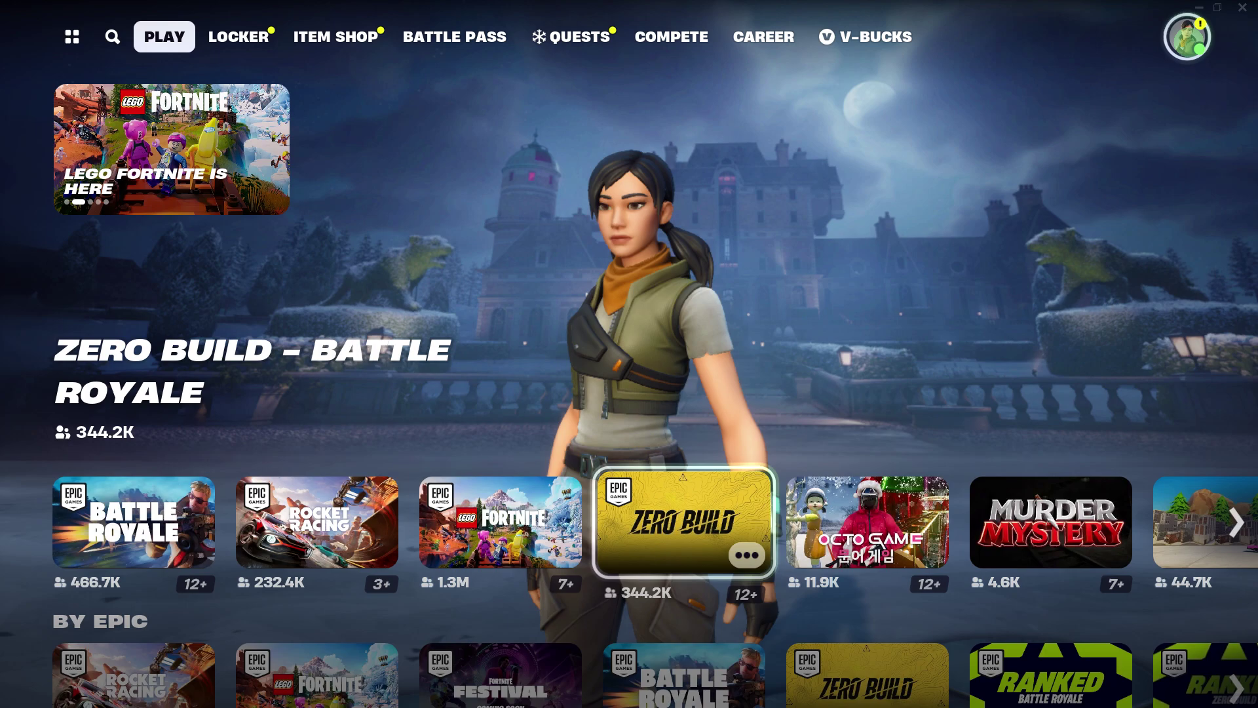
- From the Fortnite Esc menu, choose Parental Controls to reach the Enter PIN dialog
key("Escape")
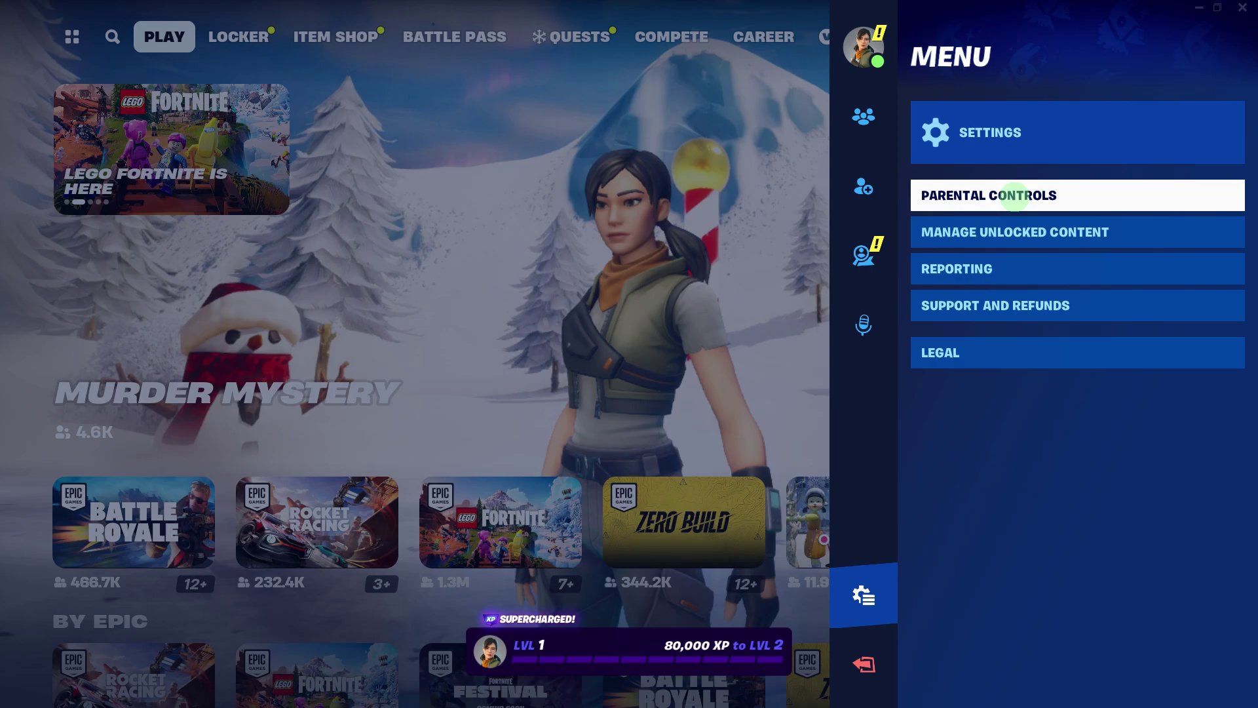
left_click(1015, 195)
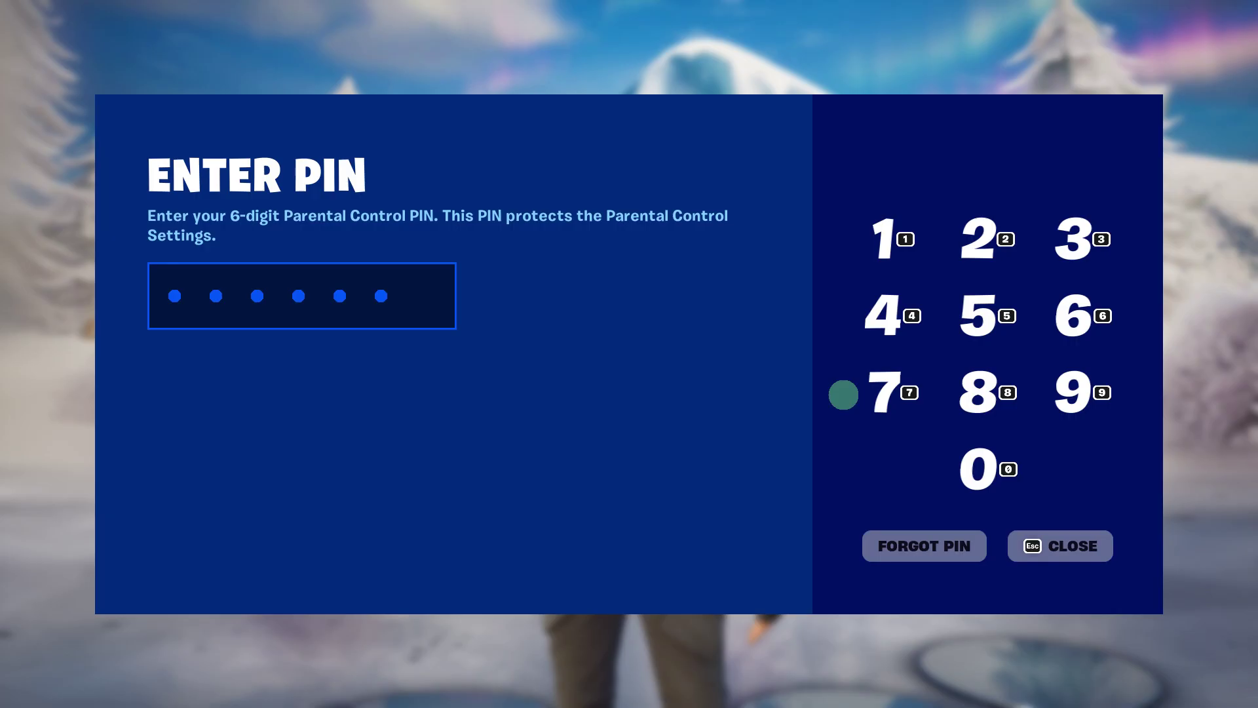